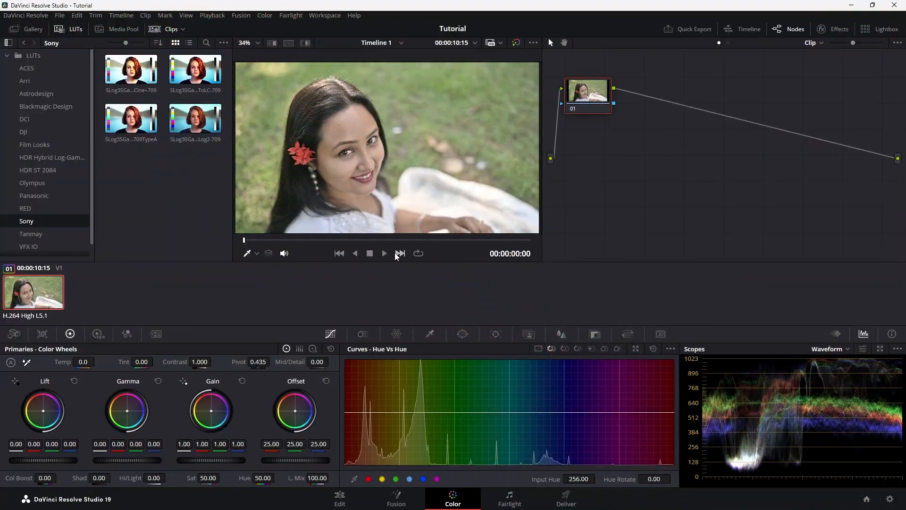
Add a second serial node and apply the Sony "SLog3SGa...Log2-709" LUT to it.
{"action": "left_click_drag", "start_coordinate": [313, 239], "coordinate": [239, 248]}
{"action": "left_click_drag", "start_coordinate": [589, 103], "coordinate": [593, 105]}
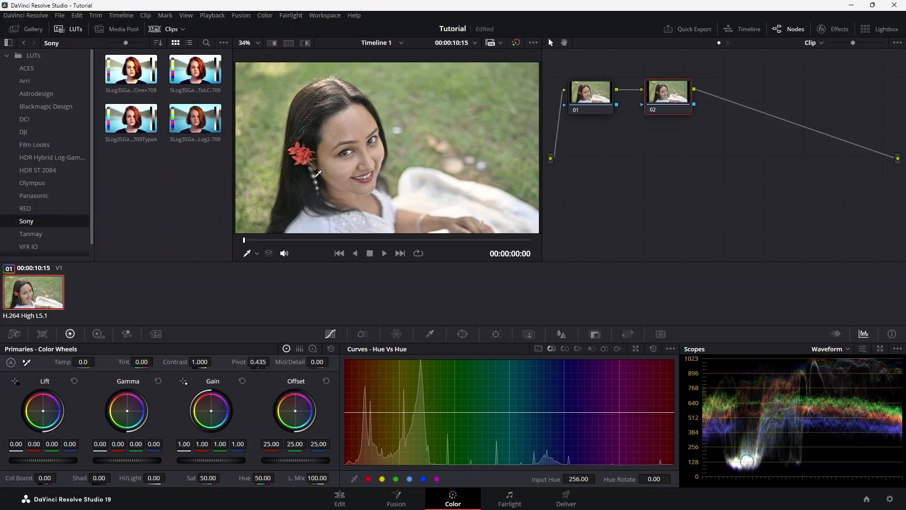
{"action": "left_click_drag", "start_coordinate": [195, 118], "coordinate": [667, 94]}
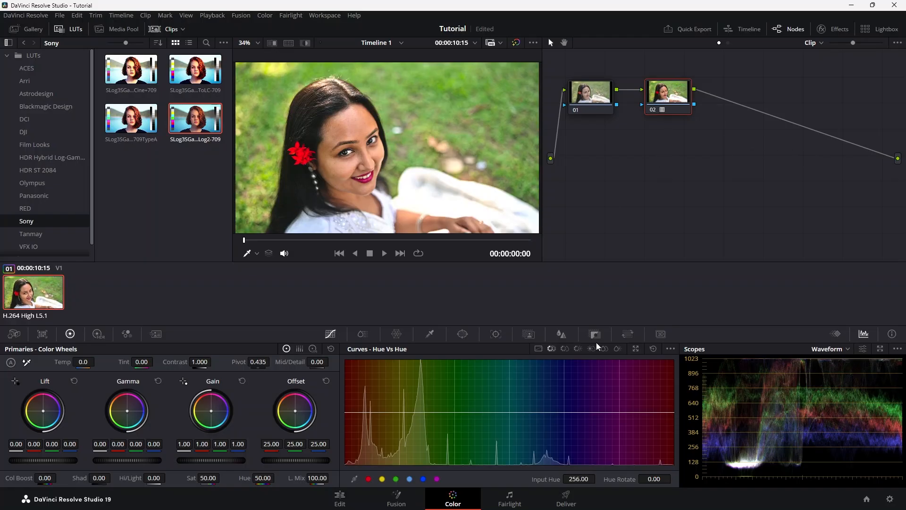
Raise the midtones slightly on node 02 with a custom curve.
{"action": "left_click", "coordinate": [539, 350]}
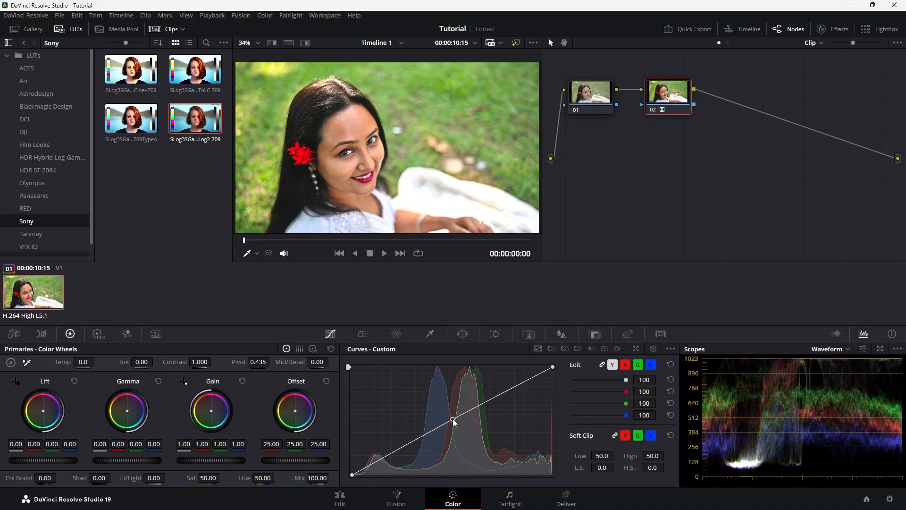
{"action": "left_click_drag", "start_coordinate": [452, 418], "coordinate": [453, 414]}
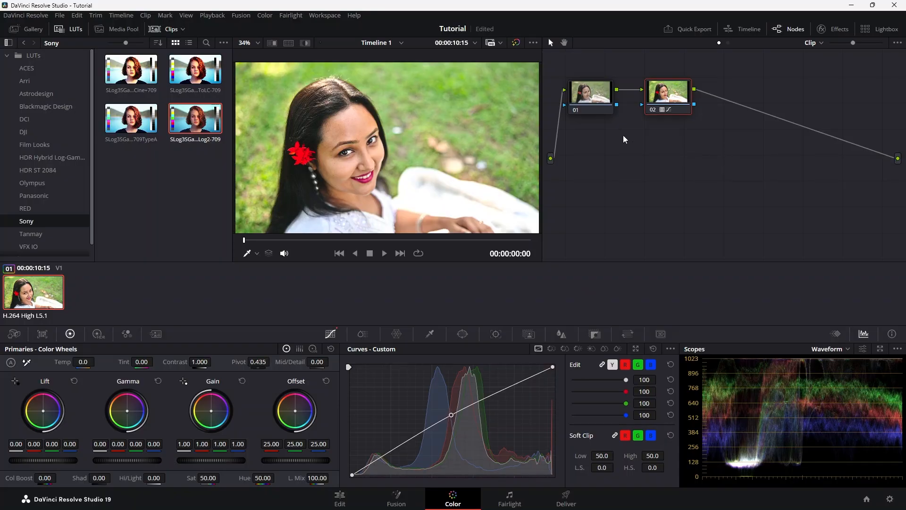
Search the effects library for "face" and apply Face Refinement to node 01.
{"action": "left_click", "coordinate": [594, 98]}
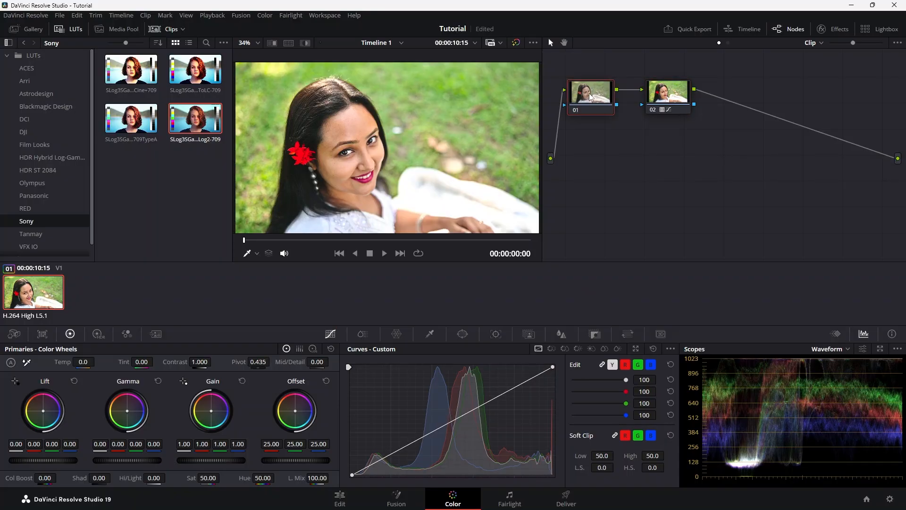
{"action": "left_click", "coordinate": [839, 29]}
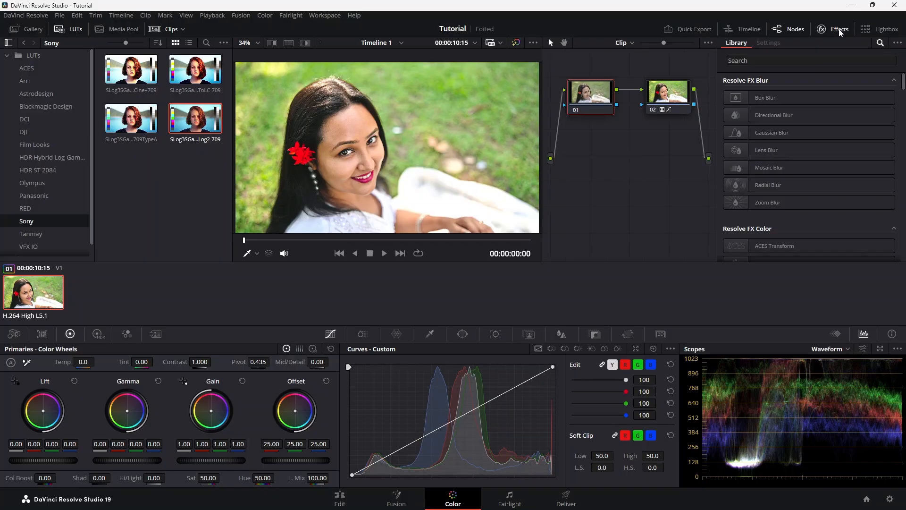
{"action": "left_click", "coordinate": [788, 59]}
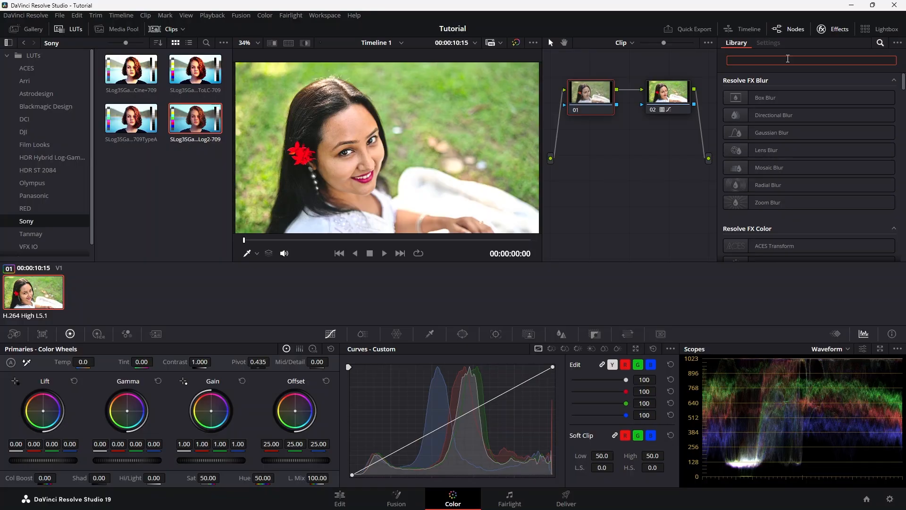
{"action": "type", "text": "face"}
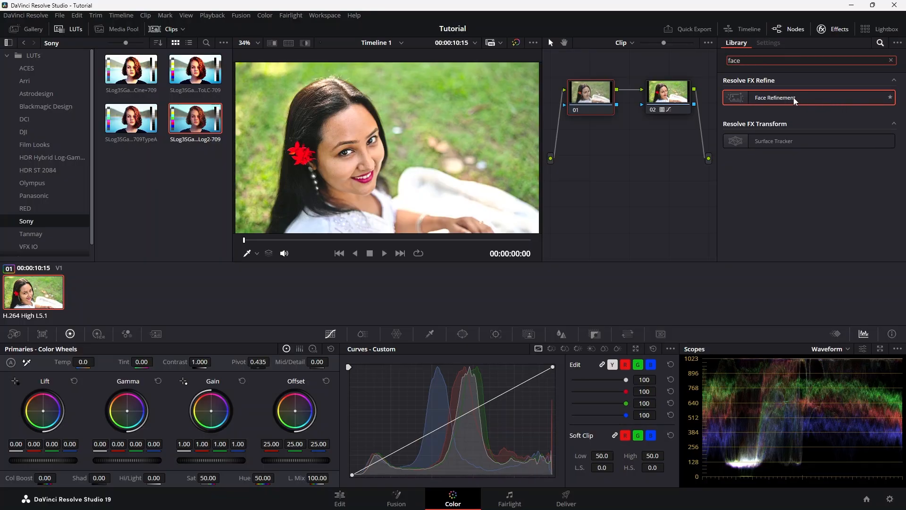
{"action": "left_click_drag", "start_coordinate": [794, 97], "coordinate": [598, 98]}
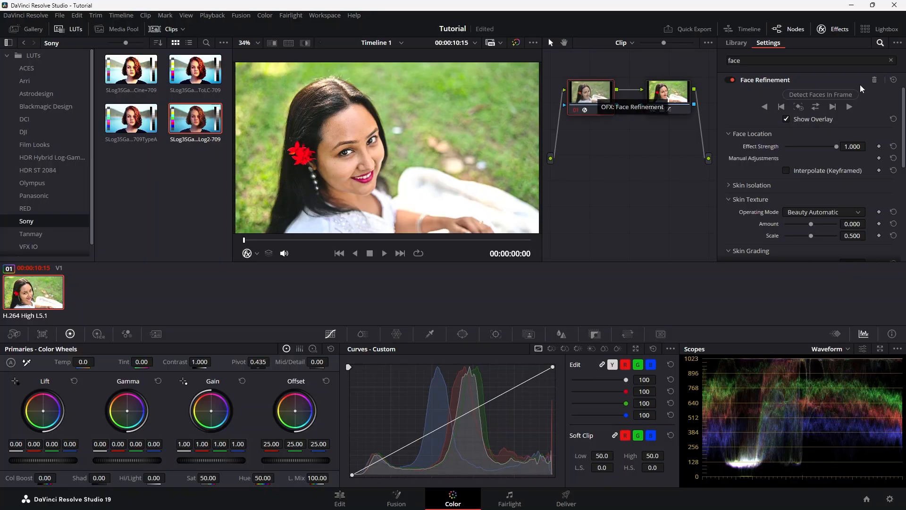
Detect the face in the frame and track it in both directions through the clip.
{"action": "left_click", "coordinate": [835, 94]}
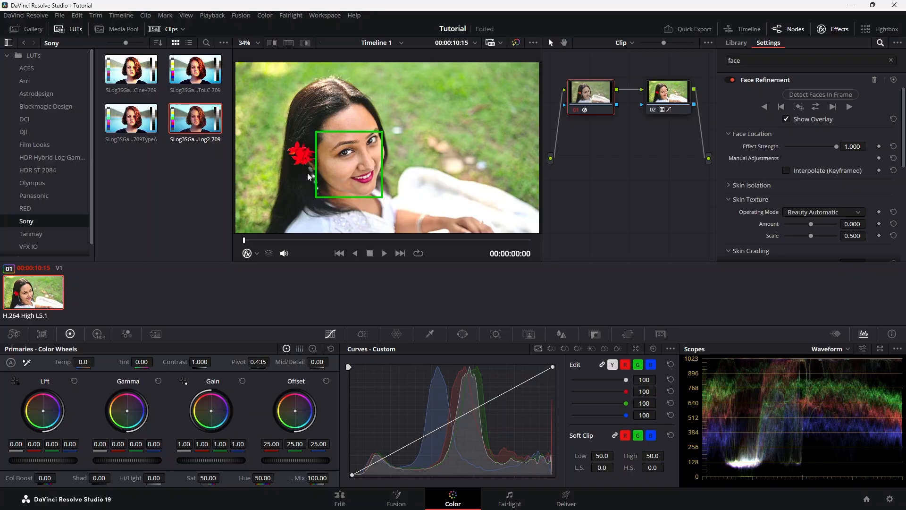
{"action": "left_click", "coordinate": [816, 108]}
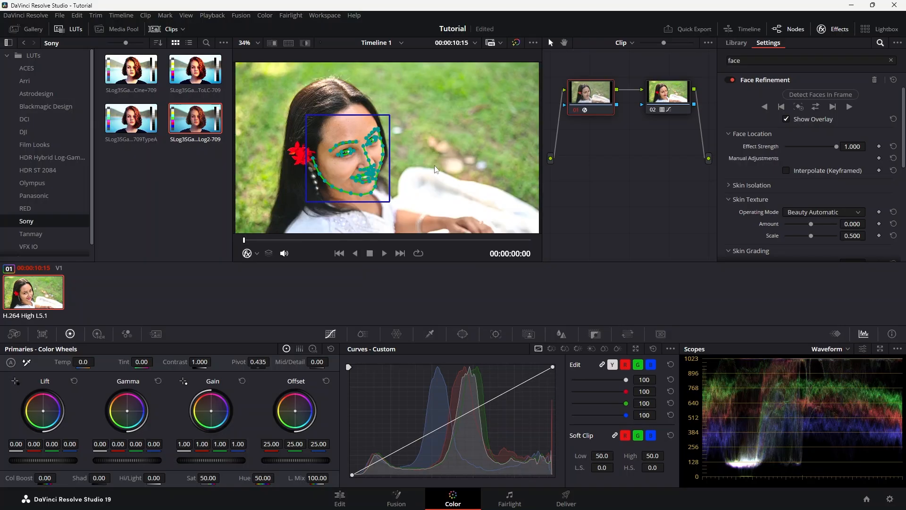
Set the skin texture's operating mode to Smoothing with Smoothing at 1.000, and check the result in full screen.
{"action": "scroll", "coordinate": [904, 141], "scroll_direction": "down", "scroll_amount": 3}
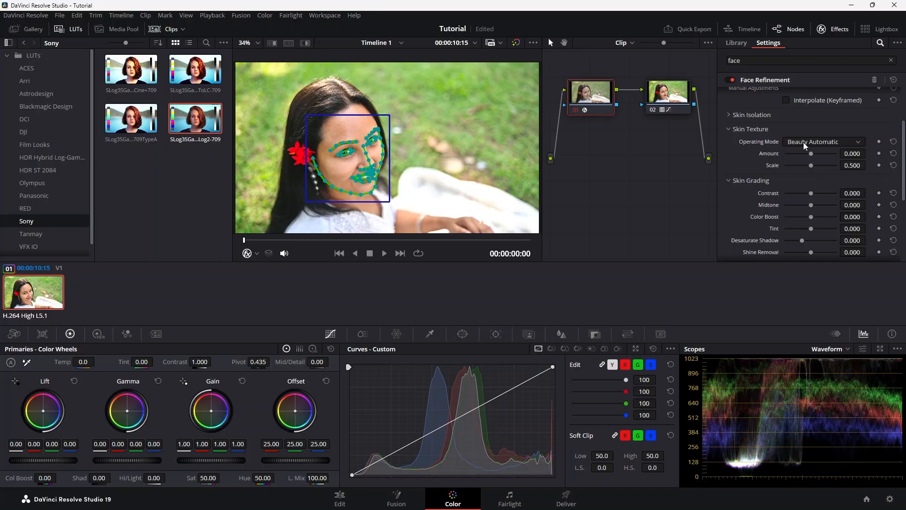
{"action": "left_click", "coordinate": [828, 141]}
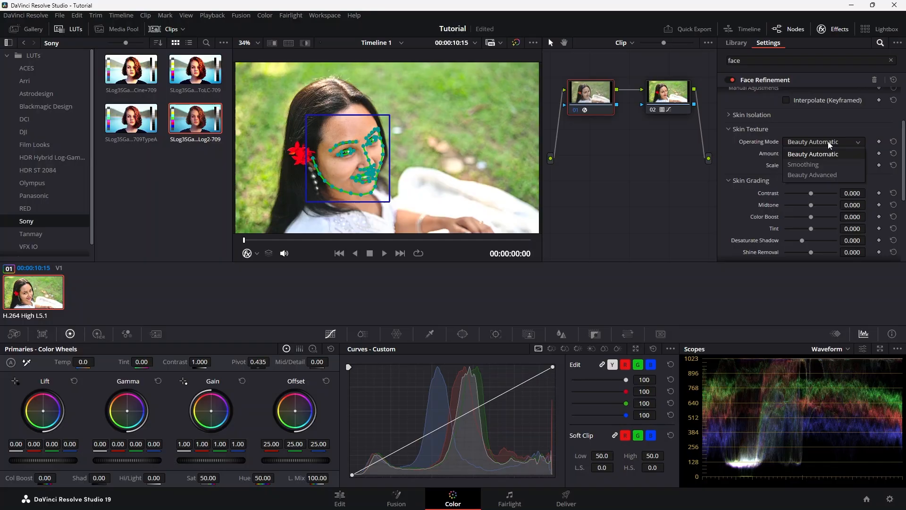
{"action": "left_click", "coordinate": [814, 164]}
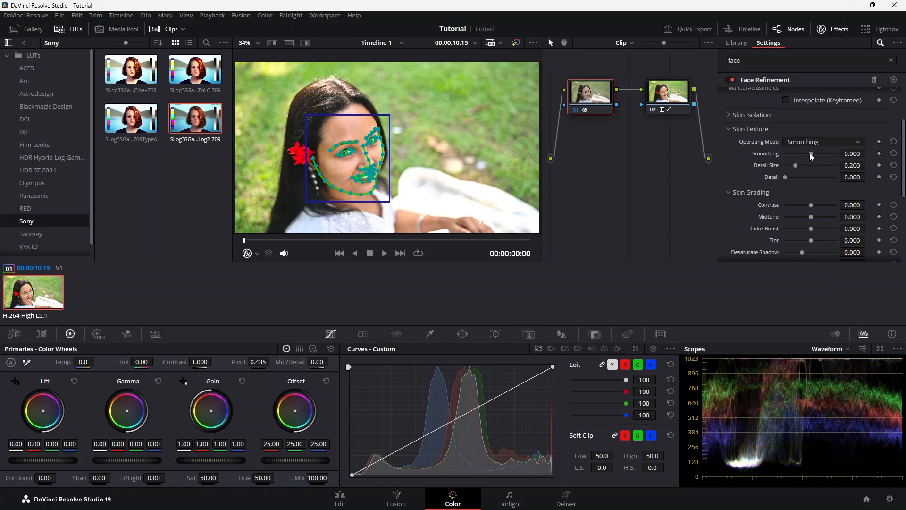
{"action": "left_click_drag", "start_coordinate": [810, 154], "coordinate": [836, 154]}
{"action": "key", "text": "p"}
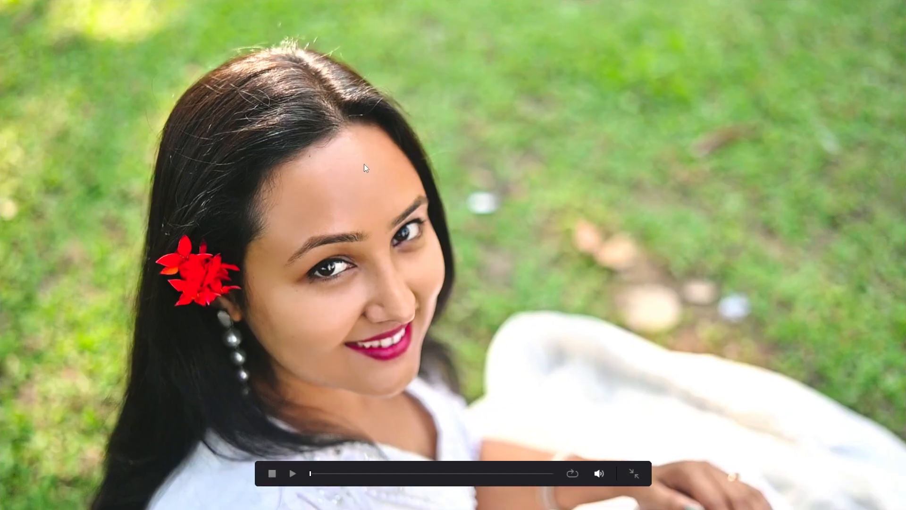
{"action": "key", "text": "p"}
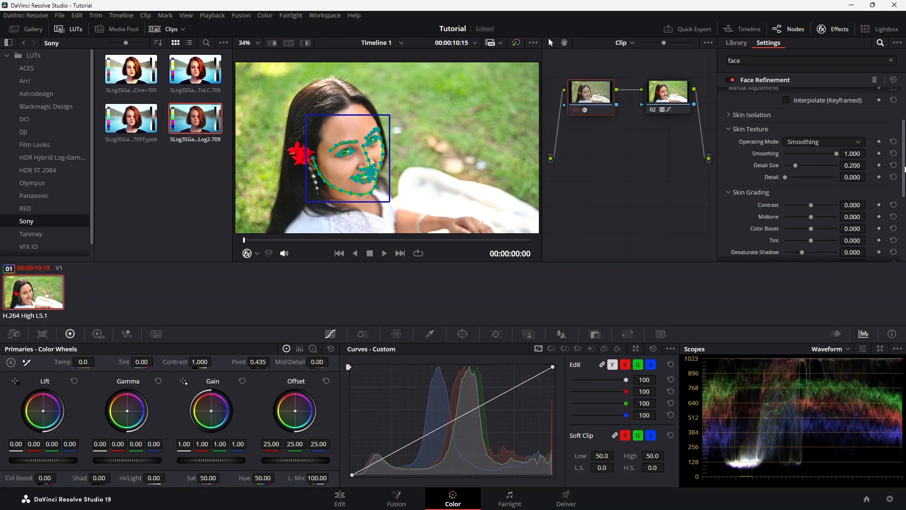
Compare the image with and without the face tracking overlay, leaving Show Overlay off.
{"action": "scroll", "coordinate": [833, 136], "scroll_direction": "up", "scroll_amount": 3}
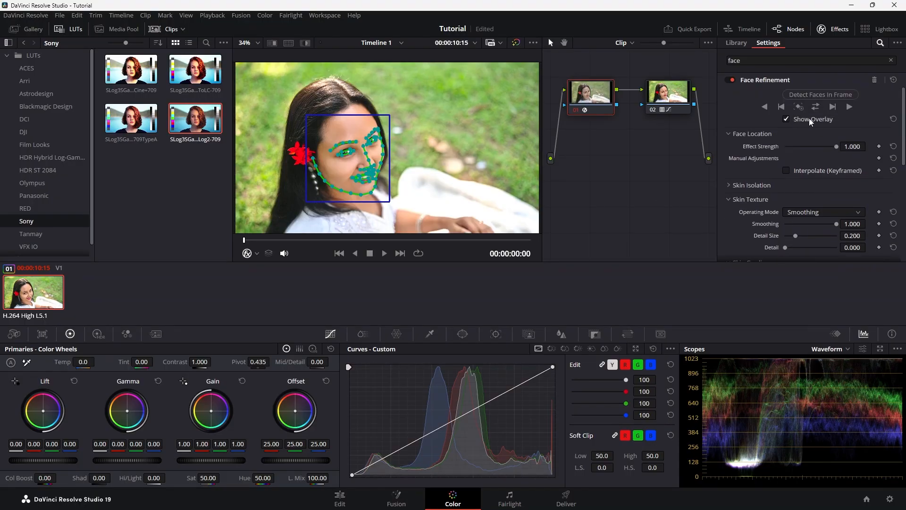
{"action": "left_click", "coordinate": [786, 119]}
{"action": "left_click", "coordinate": [786, 119]}
{"action": "left_click", "coordinate": [786, 119]}
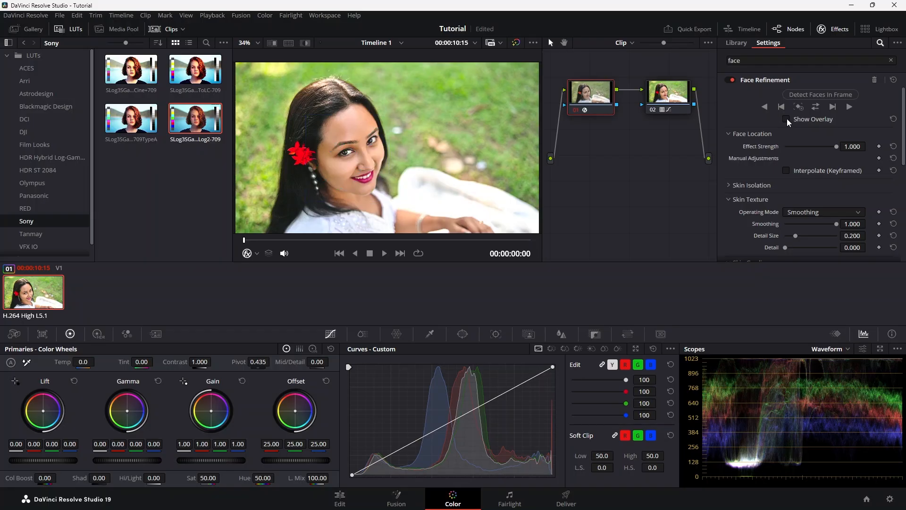
{"action": "left_click", "coordinate": [786, 118]}
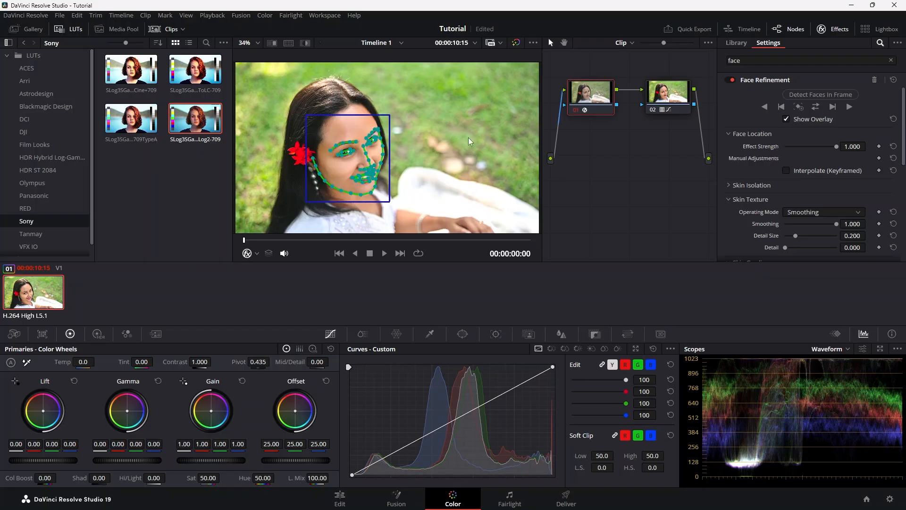
{"action": "left_click", "coordinate": [786, 119]}
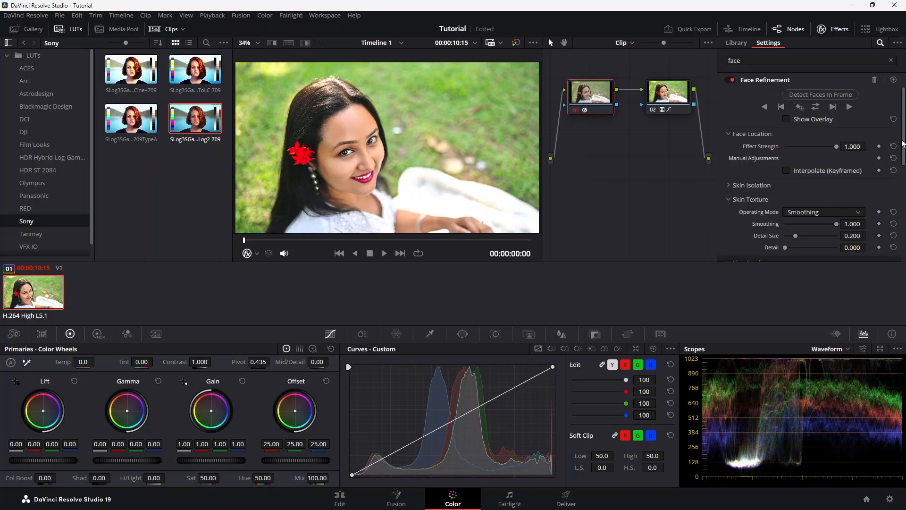
Adjust the Detail Size of the skin texture smoothing.
{"action": "scroll", "coordinate": [803, 169], "scroll_direction": "down", "scroll_amount": 3}
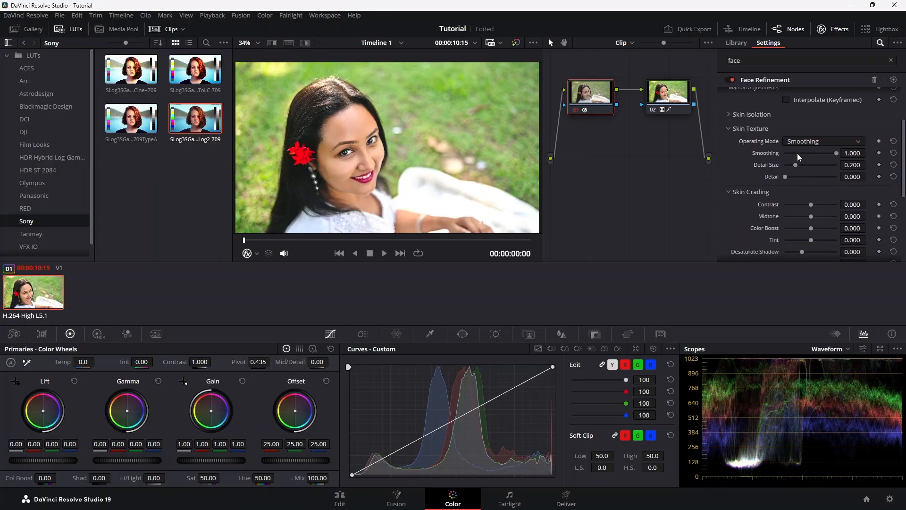
{"action": "left_click_drag", "start_coordinate": [795, 166], "coordinate": [774, 188]}
Set Skin Grading to Contrast -0.119, Color Boost 0.560, Tint -0.248 and Shine Removal -0.486.
{"action": "scroll", "coordinate": [904, 179], "scroll_direction": "down", "scroll_amount": 5}
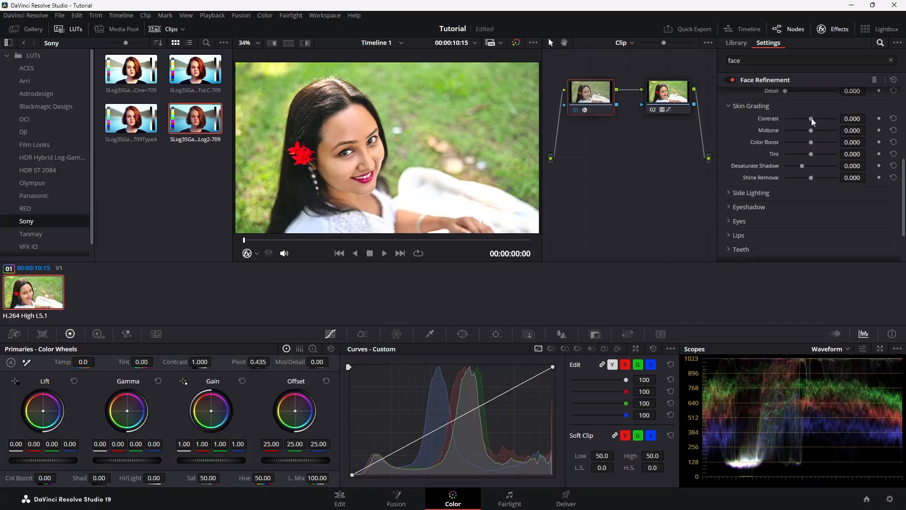
{"action": "left_click_drag", "start_coordinate": [811, 118], "coordinate": [808, 138]}
{"action": "key", "text": "ctrl+z"}
{"action": "left_click_drag", "start_coordinate": [812, 142], "coordinate": [804, 162]}
{"action": "mouse_move", "coordinate": [809, 178]}
{"action": "left_mouse_down"}
{"action": "mouse_move", "coordinate": [821, 177]}
{"action": "mouse_move", "coordinate": [798, 180]}
{"action": "left_mouse_up"}
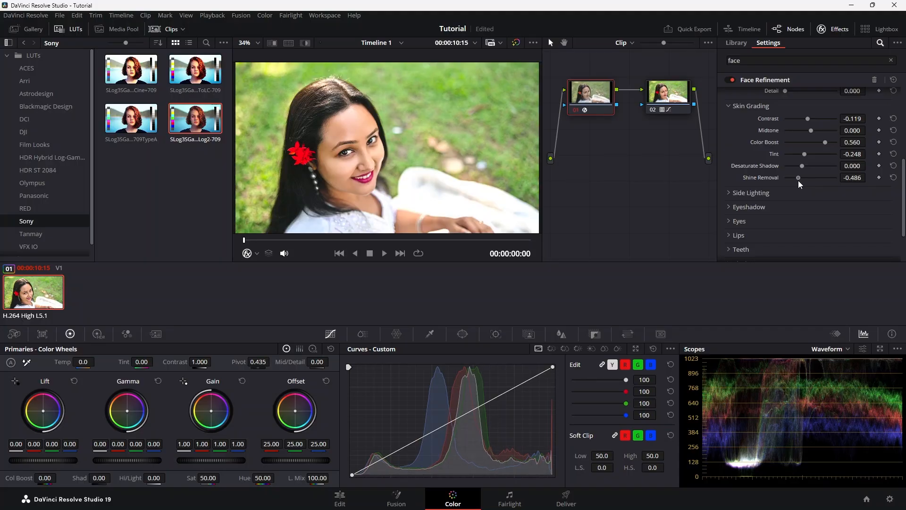
Set the eyeshadow's Temp Upper to 3000 and check the eyes in full screen.
{"action": "left_click_drag", "start_coordinate": [903, 179], "coordinate": [905, 210]}
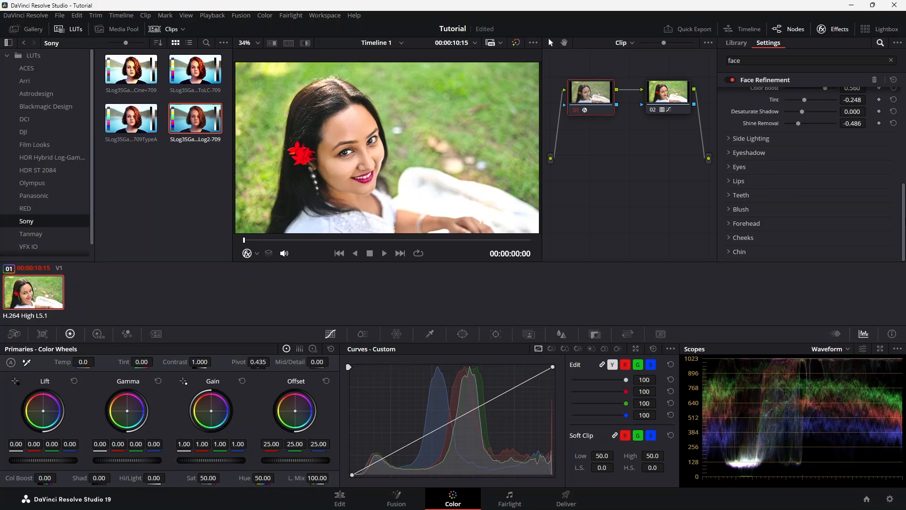
{"action": "left_click", "coordinate": [729, 153]}
{"action": "scroll", "coordinate": [905, 193], "scroll_direction": "down", "scroll_amount": 5}
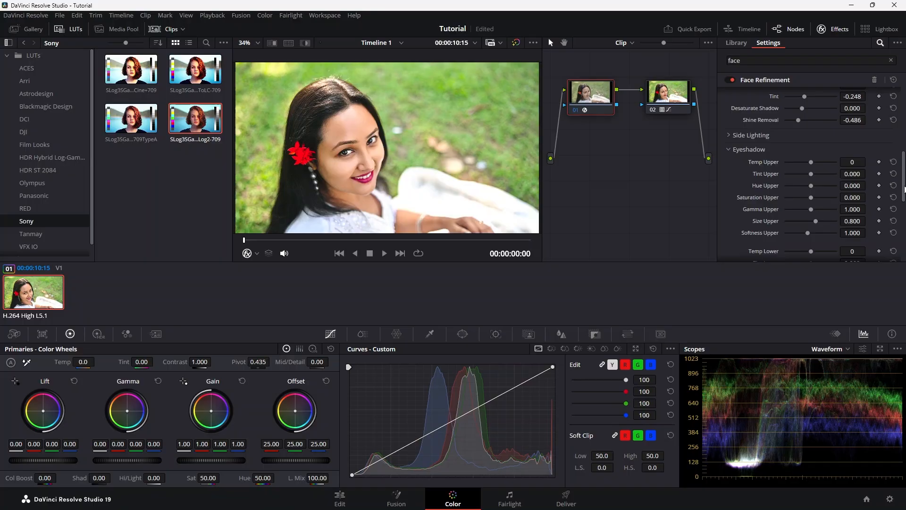
{"action": "scroll", "coordinate": [781, 97], "scroll_direction": "up", "scroll_amount": 1}
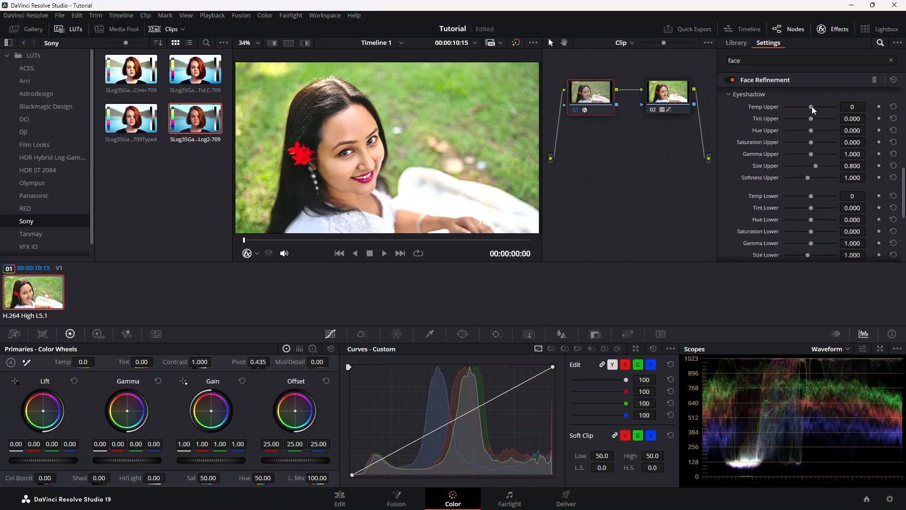
{"action": "mouse_move", "coordinate": [812, 107]}
{"action": "left_mouse_down"}
{"action": "mouse_move", "coordinate": [800, 106]}
{"action": "mouse_move", "coordinate": [840, 115]}
{"action": "mouse_move", "coordinate": [807, 115]}
{"action": "mouse_move", "coordinate": [822, 117]}
{"action": "left_mouse_up"}
{"action": "left_click_drag", "start_coordinate": [797, 117], "coordinate": [857, 118]}
{"action": "key", "text": "ctrl+f"}
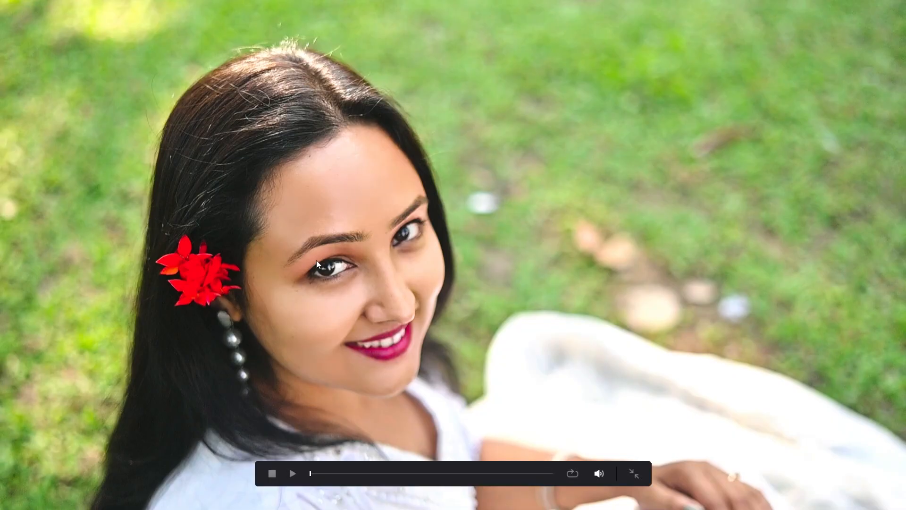
{"action": "key", "text": "ctrl+f"}
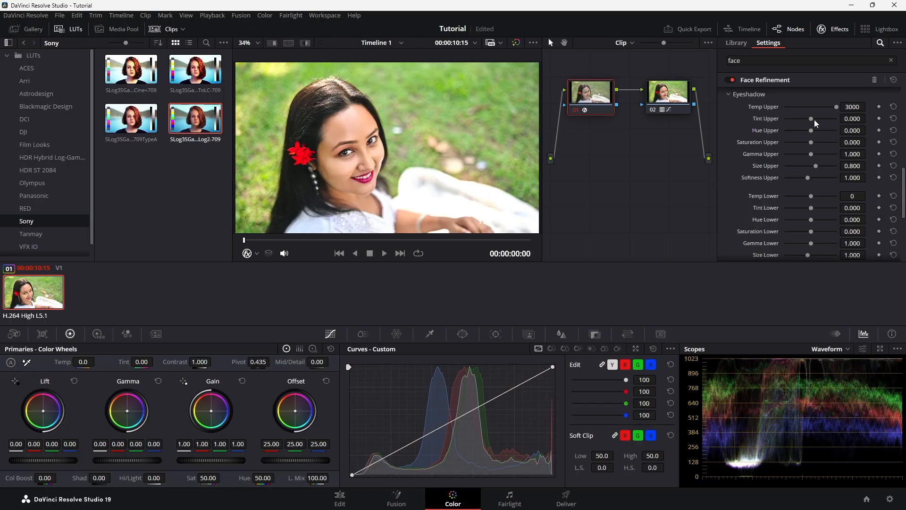
Try shifting the upper eyeshadow's tint and hue, and restore both to their defaults.
{"action": "left_click_drag", "start_coordinate": [811, 117], "coordinate": [823, 139]}
{"action": "key", "text": "ctrl+z"}
{"action": "left_click", "coordinate": [893, 130]}
Try different Temp Lower and Hue Lower amounts for the eyeshadow, and reset both.
{"action": "left_click_drag", "start_coordinate": [904, 199], "coordinate": [905, 216]}
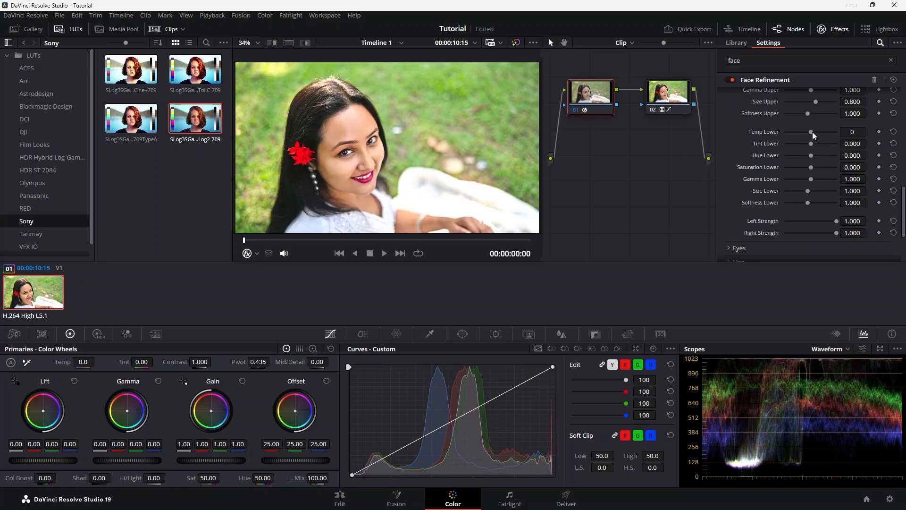
{"action": "left_click_drag", "start_coordinate": [812, 132], "coordinate": [861, 141]}
{"action": "left_click_drag", "start_coordinate": [812, 155], "coordinate": [799, 171]}
{"action": "left_click", "coordinate": [893, 156]}
{"action": "left_click", "coordinate": [893, 133]}
Try the Sharpening and Eye Light adjustments for the eyes, and reset both.
{"action": "scroll", "coordinate": [802, 170], "scroll_direction": "up", "scroll_amount": 3}
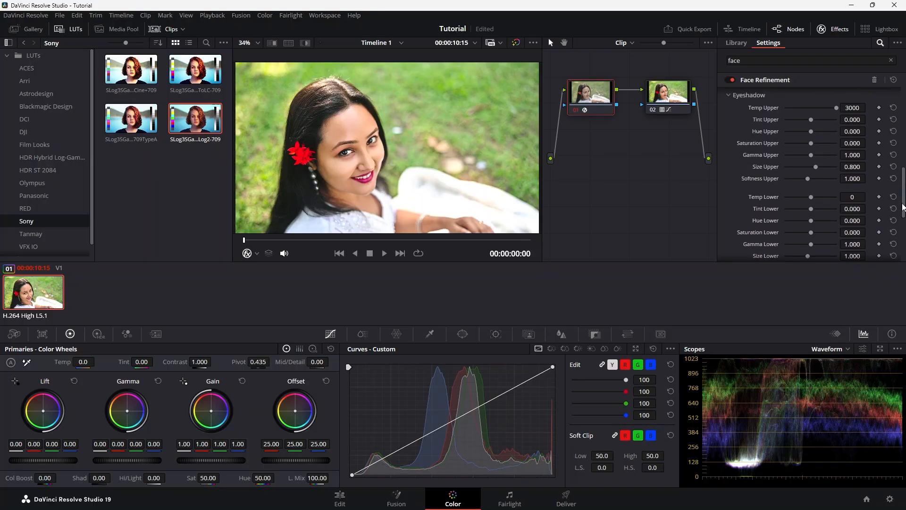
{"action": "scroll", "coordinate": [802, 170], "scroll_direction": "down", "scroll_amount": 3}
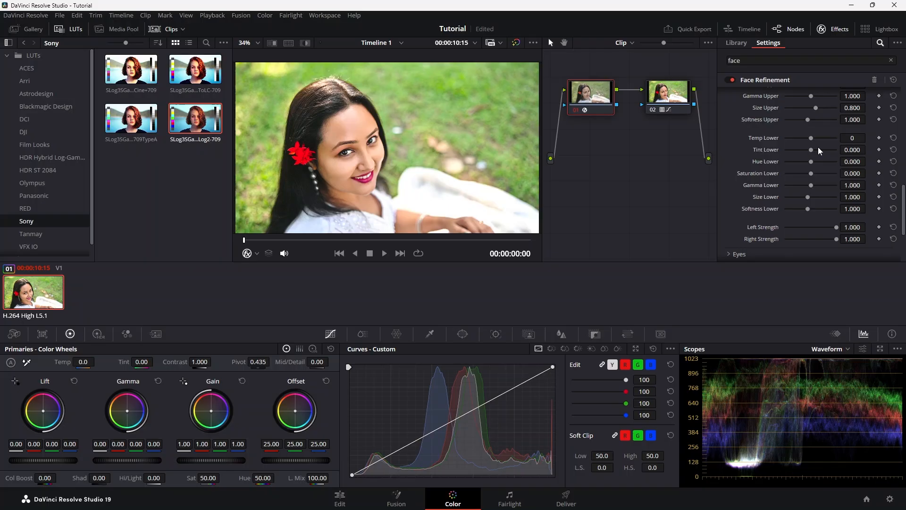
{"action": "scroll", "coordinate": [802, 170], "scroll_direction": "down", "scroll_amount": 4}
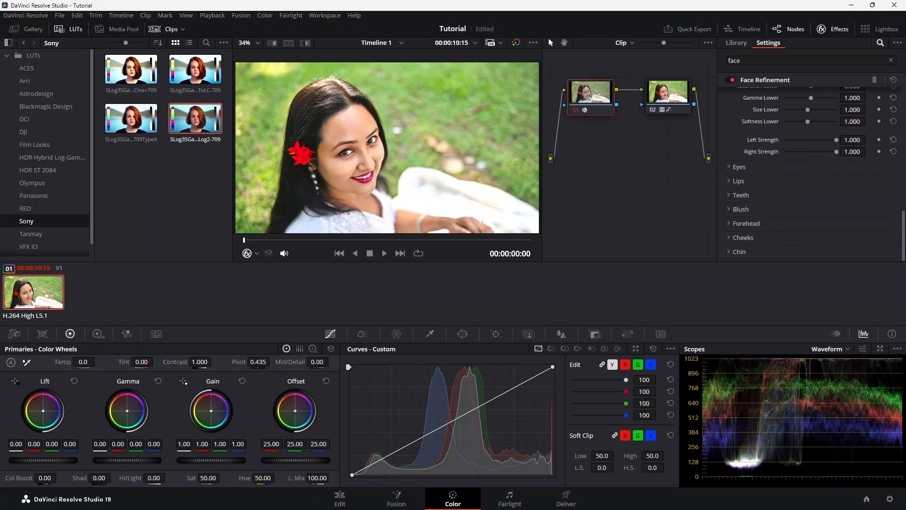
{"action": "left_click", "coordinate": [729, 168]}
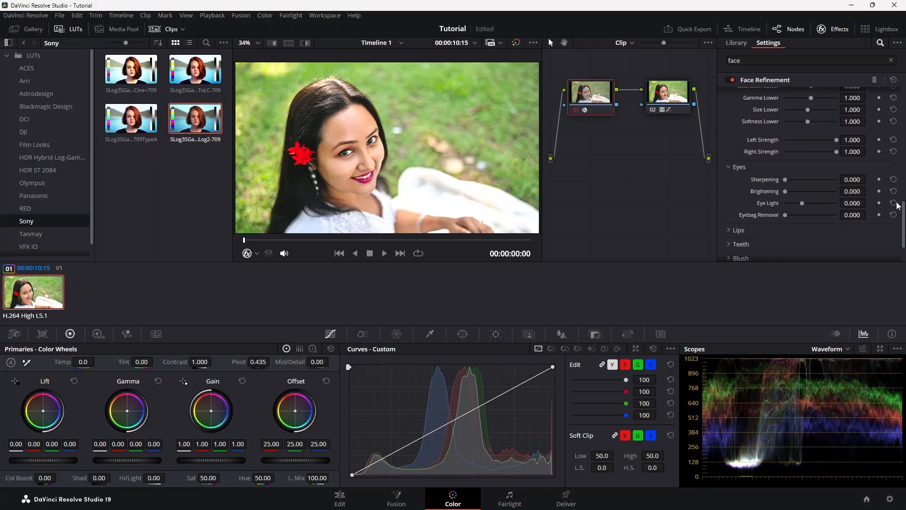
{"action": "left_click_drag", "start_coordinate": [785, 179], "coordinate": [798, 203]}
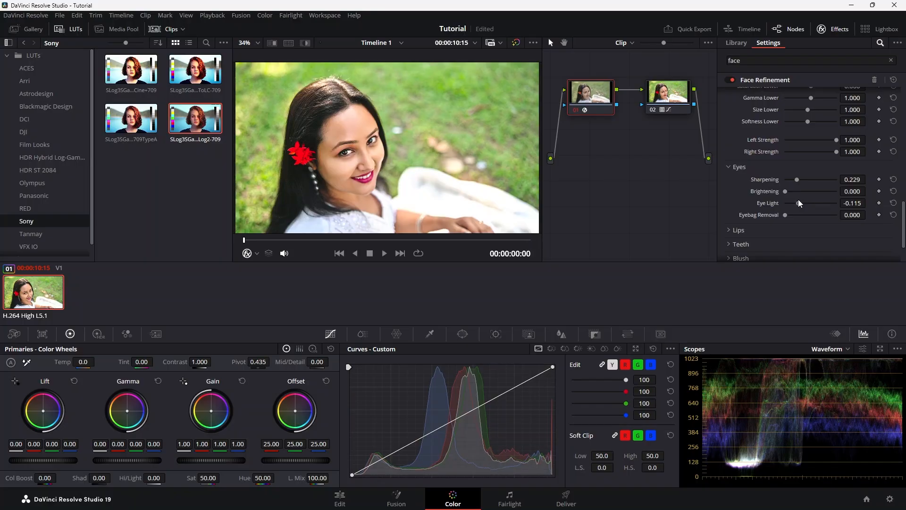
{"action": "left_click", "coordinate": [894, 179]}
{"action": "left_click", "coordinate": [894, 203]}
{"action": "left_click", "coordinate": [729, 167]}
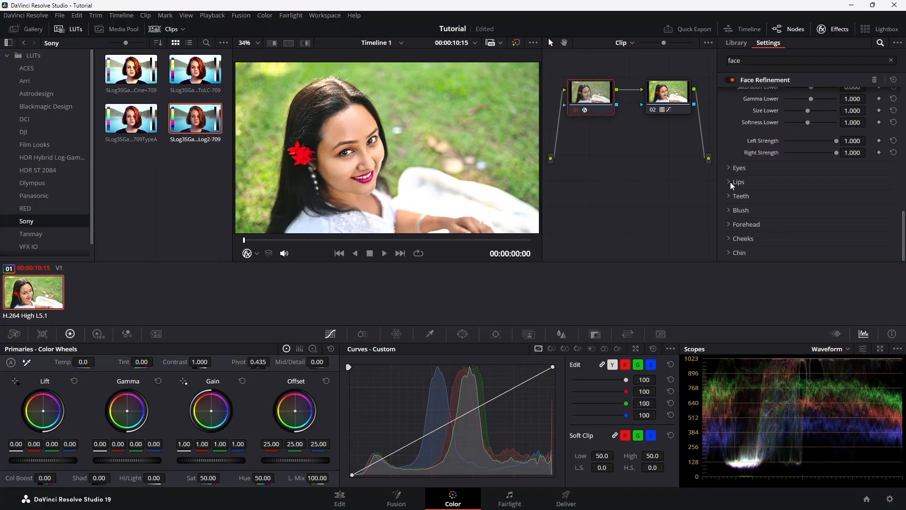
Try different Hue Shift and Saturation amounts for the lips, and restore both to their defaults.
{"action": "left_click", "coordinate": [730, 182]}
{"action": "scroll", "coordinate": [797, 134], "scroll_direction": "down", "scroll_amount": 2}
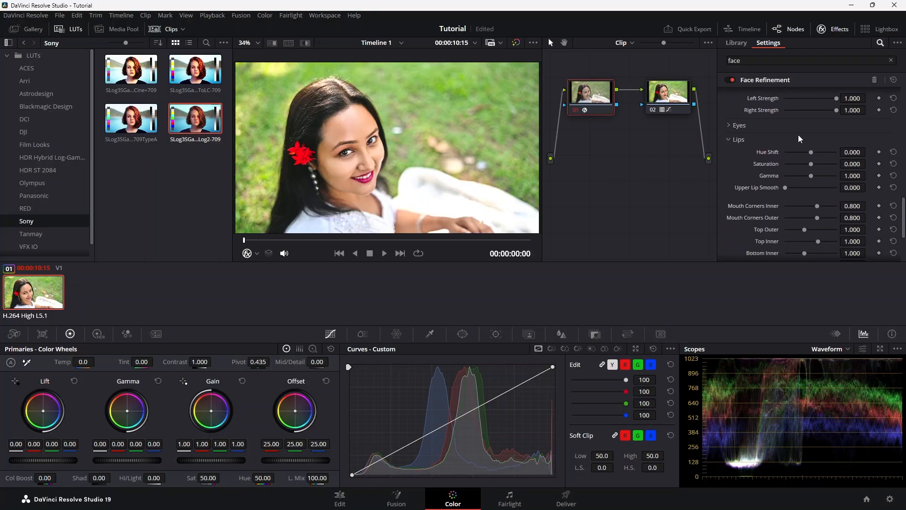
{"action": "mouse_move", "coordinate": [812, 152]}
{"action": "left_mouse_down"}
{"action": "mouse_move", "coordinate": [802, 152]}
{"action": "mouse_move", "coordinate": [818, 162]}
{"action": "left_mouse_up"}
{"action": "key", "text": "ctrl+z"}
{"action": "left_click", "coordinate": [894, 164]}
{"action": "left_click_drag", "start_coordinate": [903, 205], "coordinate": [903, 231]}
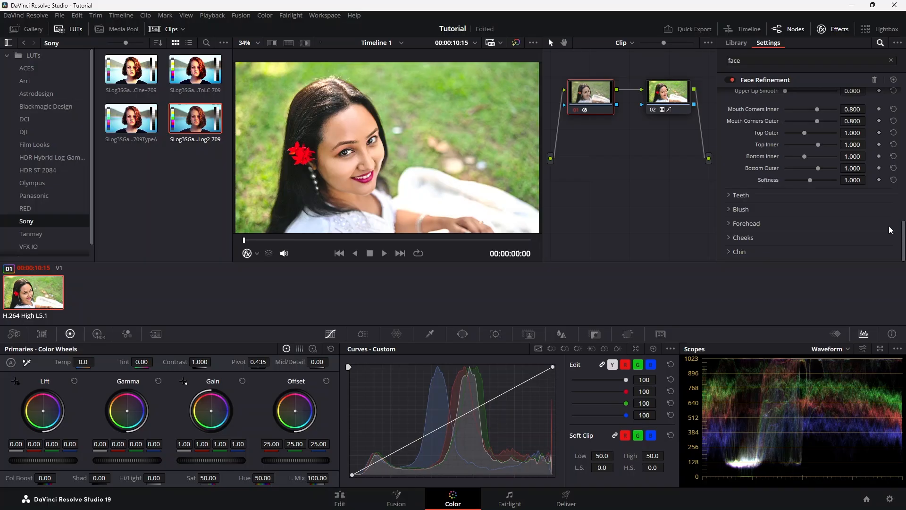
Set the blush's Hue to 1.000, and try its Saturation and Size before resetting those two.
{"action": "left_click", "coordinate": [731, 209]}
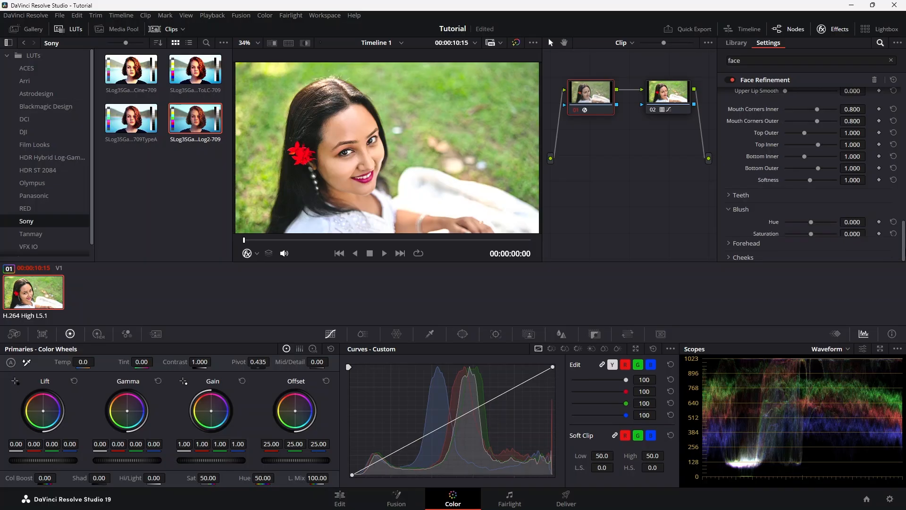
{"action": "left_click_drag", "start_coordinate": [905, 235], "coordinate": [904, 243]}
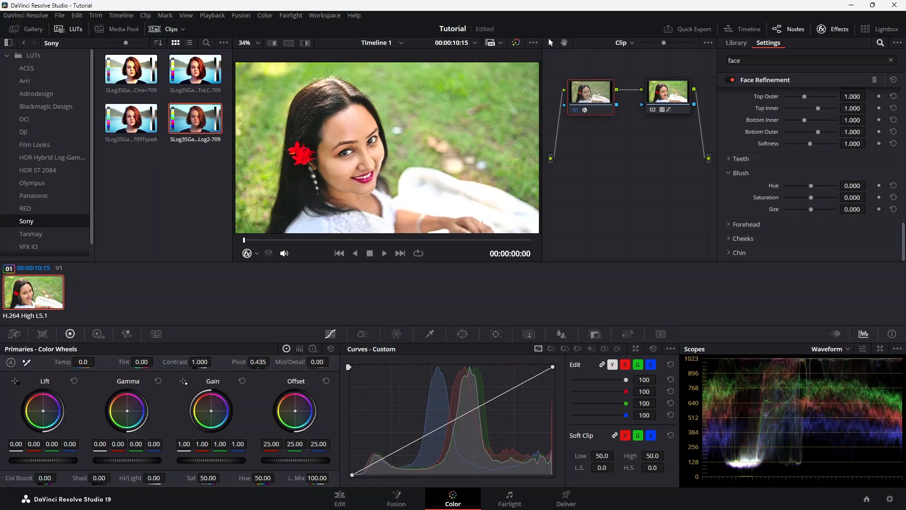
{"action": "scroll", "coordinate": [904, 234], "scroll_direction": "up", "scroll_amount": 1}
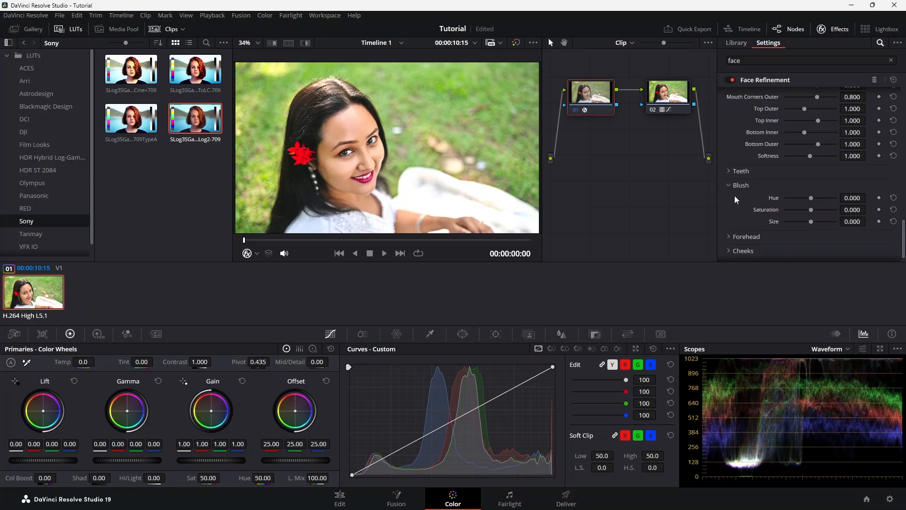
{"action": "mouse_move", "coordinate": [813, 197]}
{"action": "left_mouse_down"}
{"action": "mouse_move", "coordinate": [829, 205]}
{"action": "mouse_move", "coordinate": [814, 211]}
{"action": "left_mouse_up"}
{"action": "left_click_drag", "start_coordinate": [818, 197], "coordinate": [820, 224]}
{"action": "left_click", "coordinate": [894, 209]}
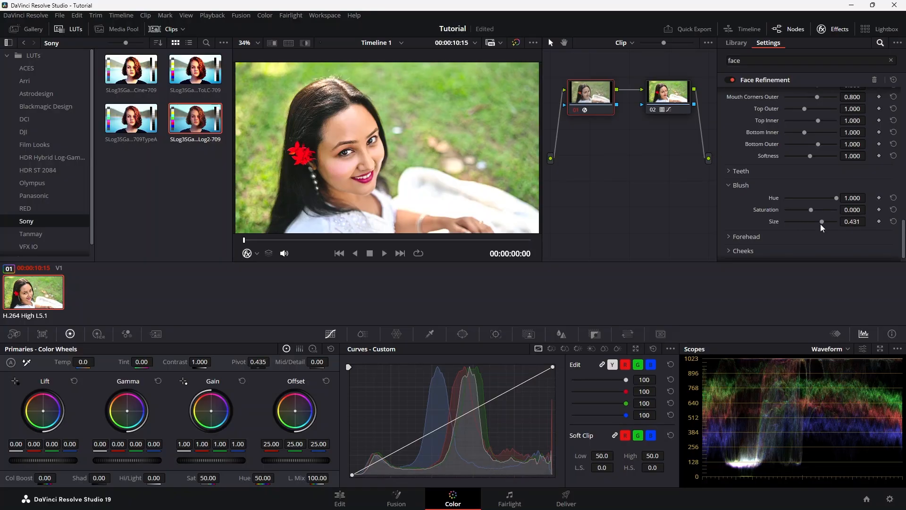
{"action": "left_click", "coordinate": [894, 222]}
{"action": "left_click_drag", "start_coordinate": [903, 228], "coordinate": [904, 225]}
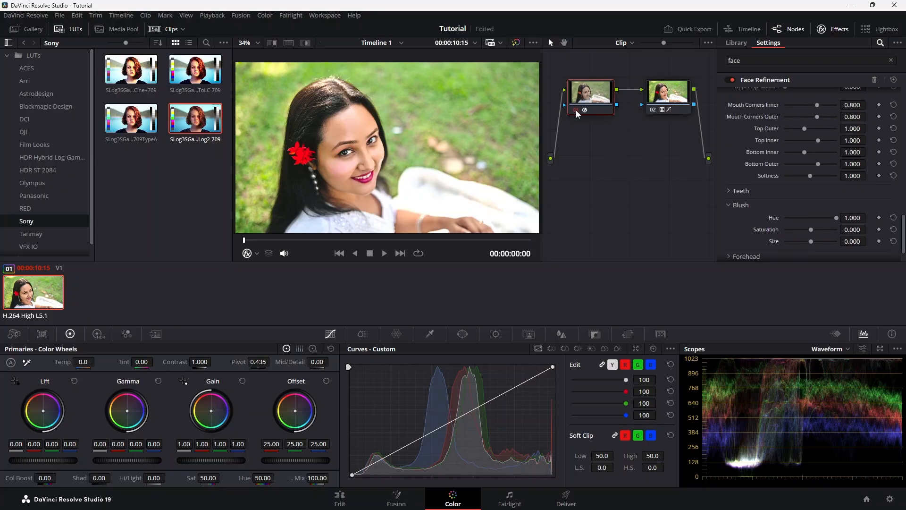
Compare the portrait with and without the face retouching on the first node, and inspect the retouched face in full screen.
{"action": "key", "text": "alt+d"}
{"action": "key", "text": "alt+d"}
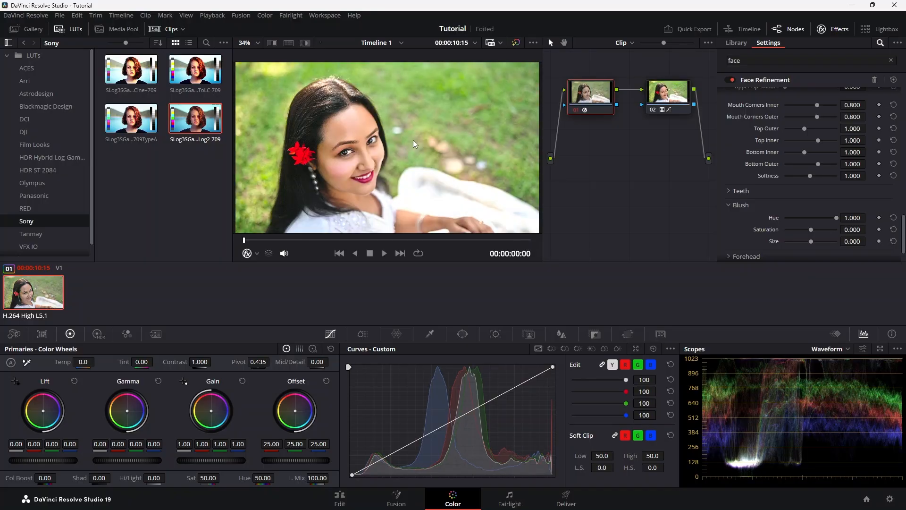
{"action": "left_click", "coordinate": [576, 110]}
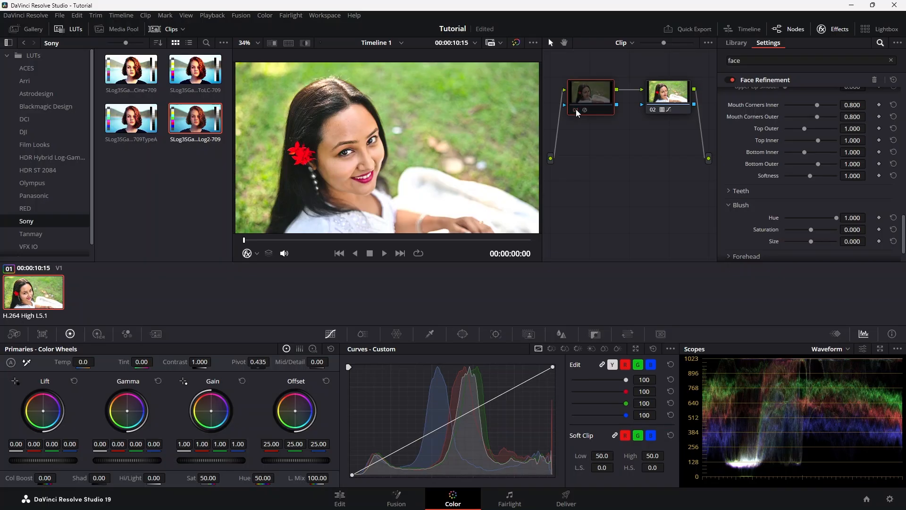
{"action": "left_click", "coordinate": [576, 110]}
{"action": "left_click", "coordinate": [576, 110]}
{"action": "left_click", "coordinate": [576, 110]}
{"action": "key", "text": "ctrl+f"}
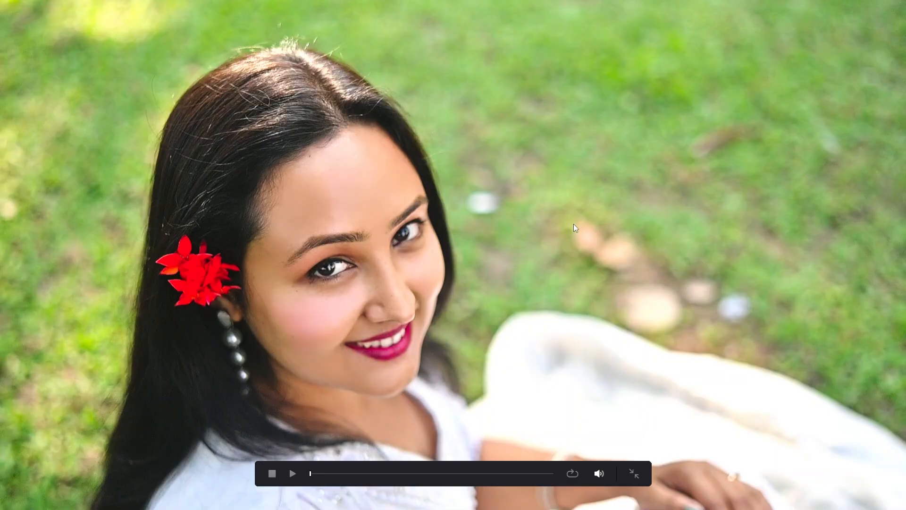
{"action": "key", "text": "Escape"}
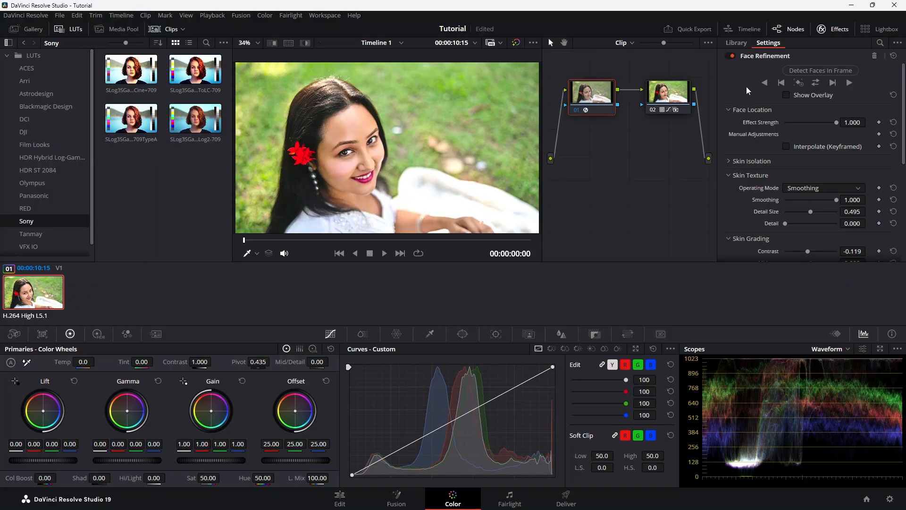
Reset the grade on node 01 to remove its Face Refinement, and leave that node selected.
{"action": "right_click", "coordinate": [600, 91]}
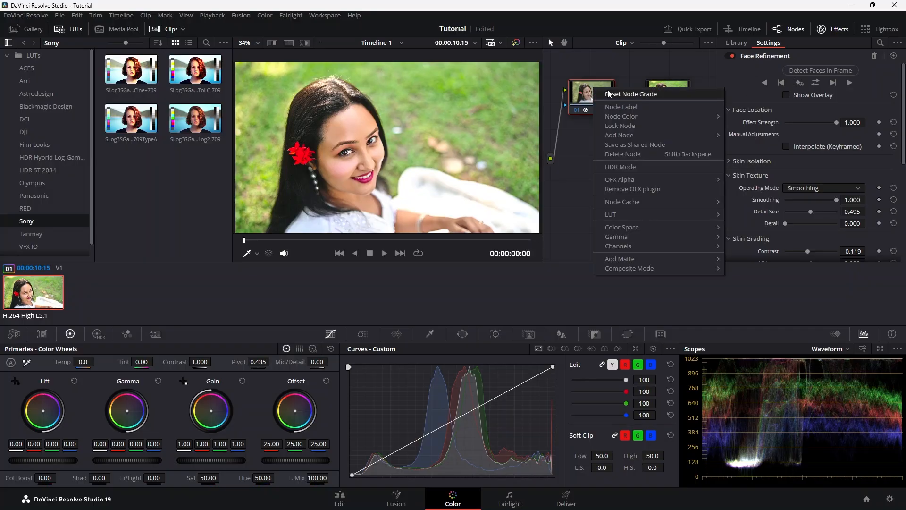
{"action": "left_click", "coordinate": [611, 95]}
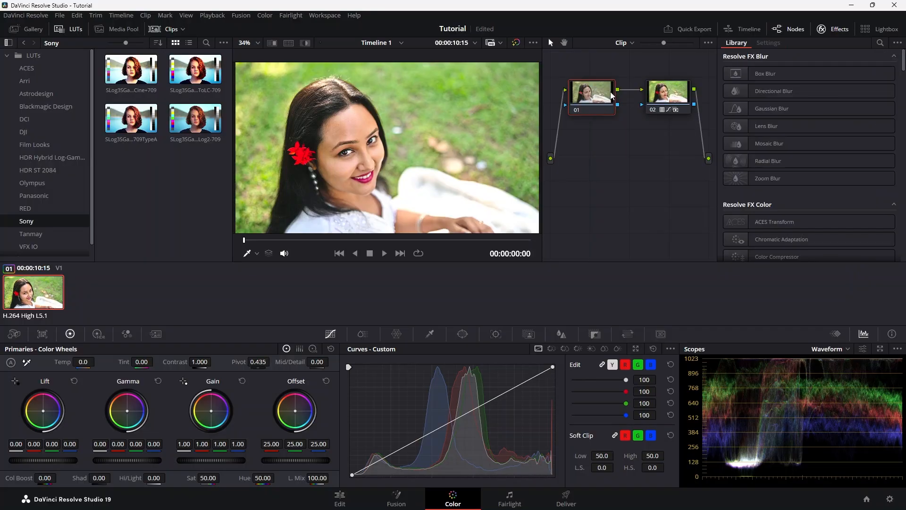
{"action": "left_click", "coordinate": [674, 95]}
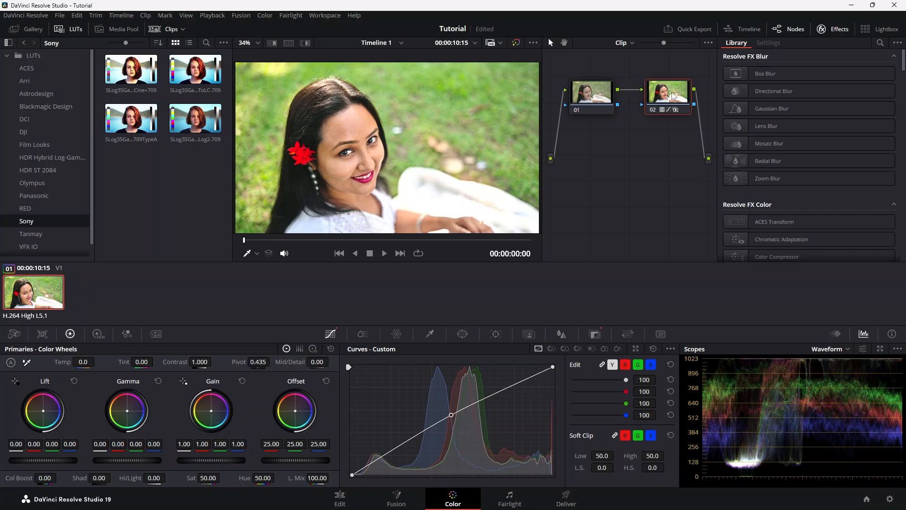
{"action": "left_click", "coordinate": [601, 98]}
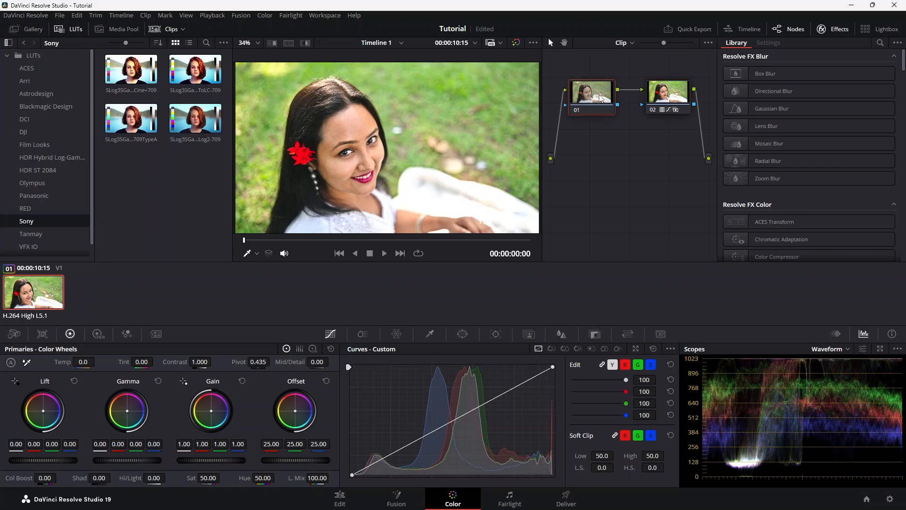
Sample the woman's forehead skin with the HSL Qualifier on node 01 and show the selection in highlight view.
{"action": "left_click", "coordinate": [430, 333]}
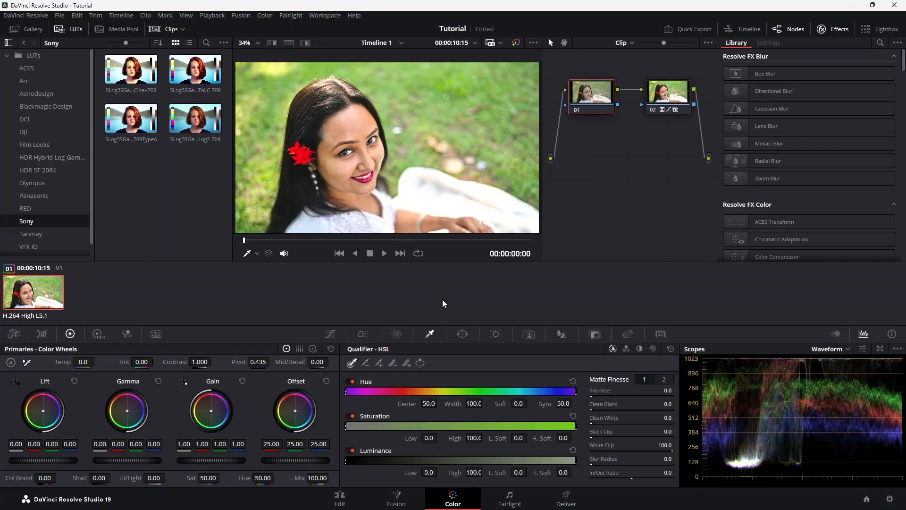
{"action": "left_click", "coordinate": [354, 122]}
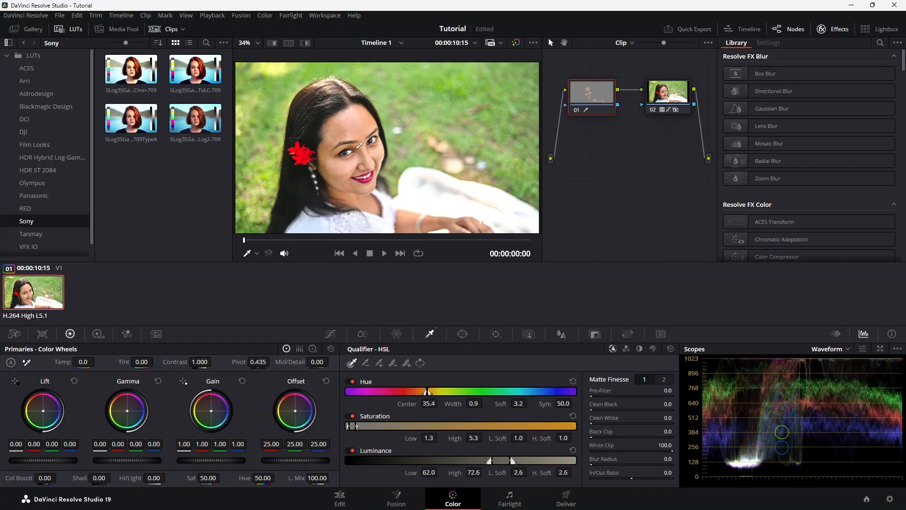
{"action": "left_click", "coordinate": [304, 44]}
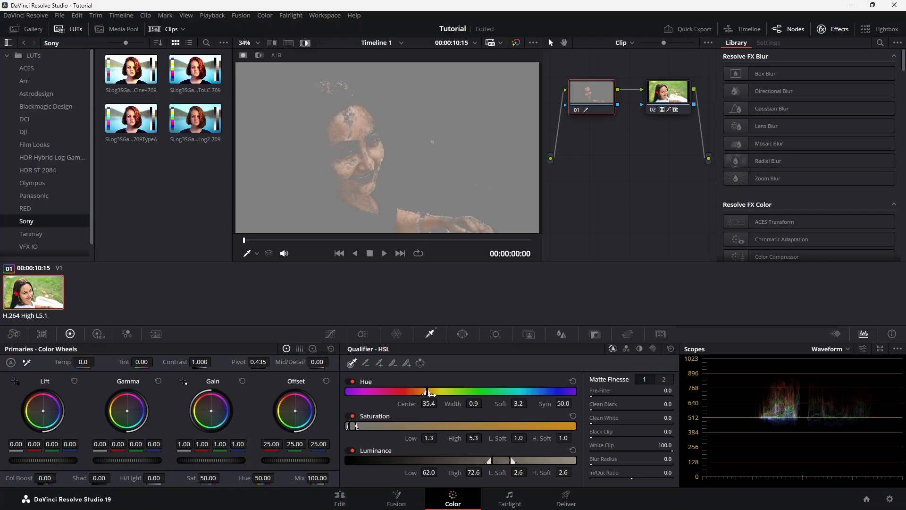
Widen the skin selection with Hue Width 6.7 and Soft 13.3, Saturation High Soft 11.6, and Luminance Low 59.6.
{"action": "left_click_drag", "start_coordinate": [436, 395], "coordinate": [443, 395]}
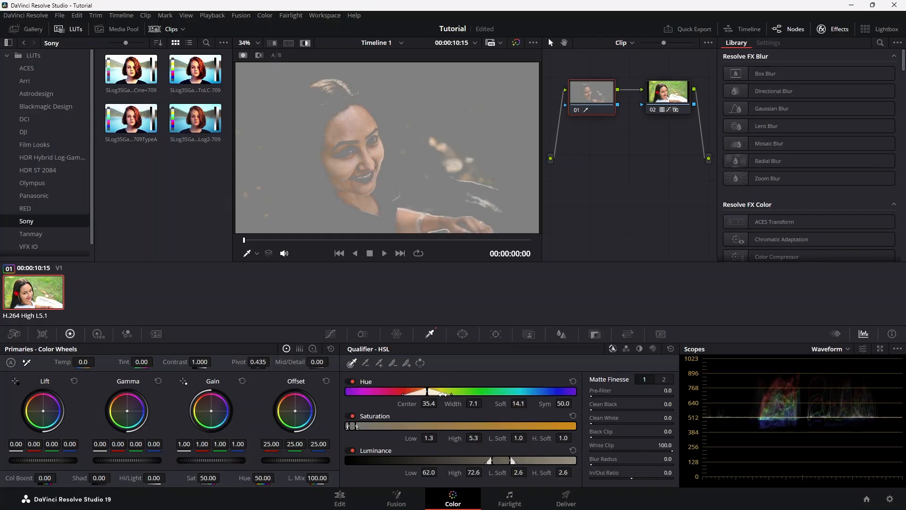
{"action": "left_click_drag", "start_coordinate": [357, 427], "coordinate": [370, 428]}
{"action": "left_click_drag", "start_coordinate": [491, 461], "coordinate": [486, 460]}
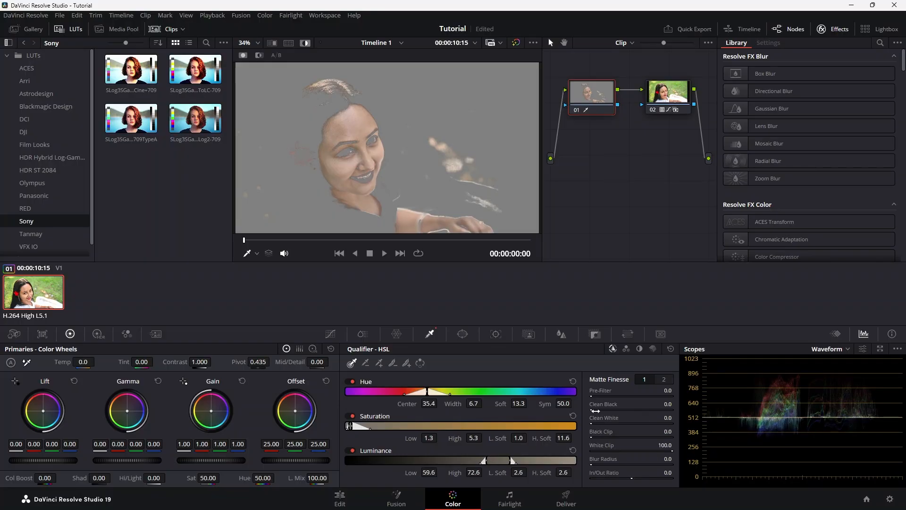
Clean up the skin matte with a slight Clean Black increase and Denoise at 8.1, and turn off the highlight view.
{"action": "left_click_drag", "start_coordinate": [596, 411], "coordinate": [599, 411]}
{"action": "left_click", "coordinate": [665, 380]}
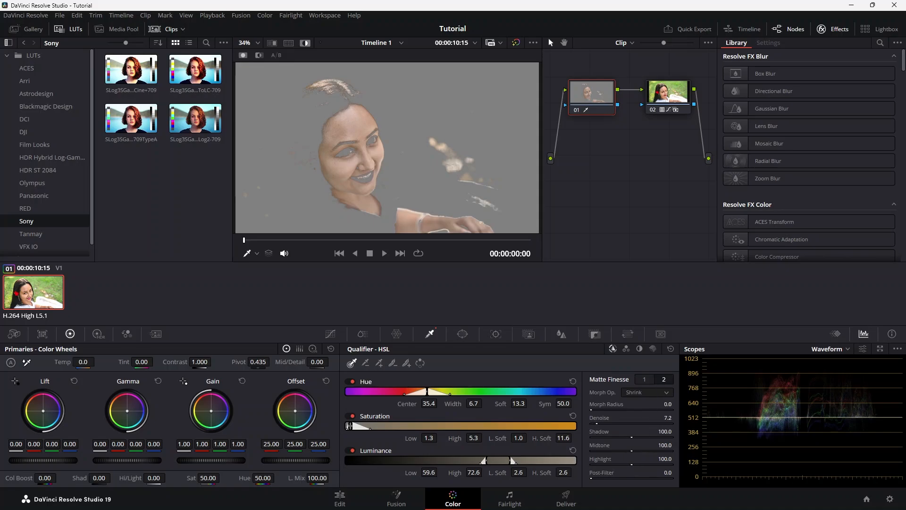
{"action": "left_click_drag", "start_coordinate": [597, 424], "coordinate": [600, 424]}
{"action": "left_click", "coordinate": [305, 43]}
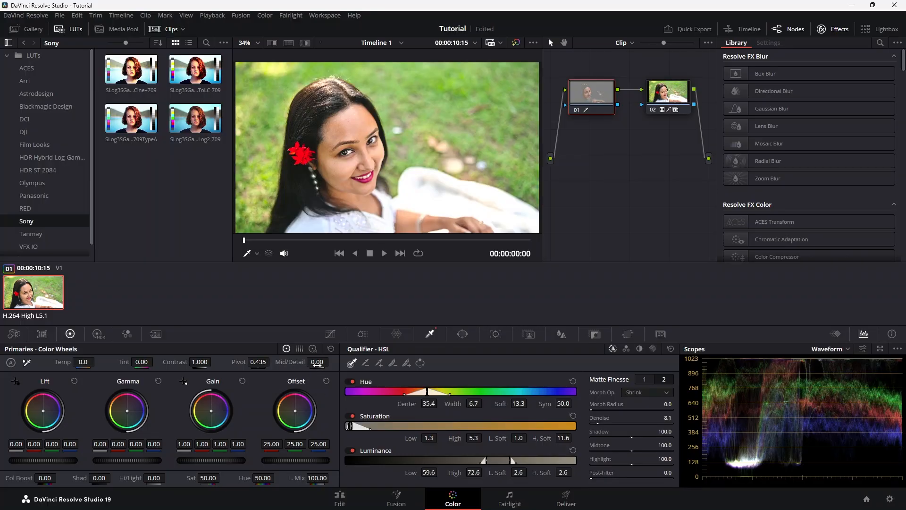
Soften the selected skin by setting Mid/Detail to -100.00, and compare the face with node 01 on and off.
{"action": "left_click_drag", "start_coordinate": [319, 362], "coordinate": [307, 363]}
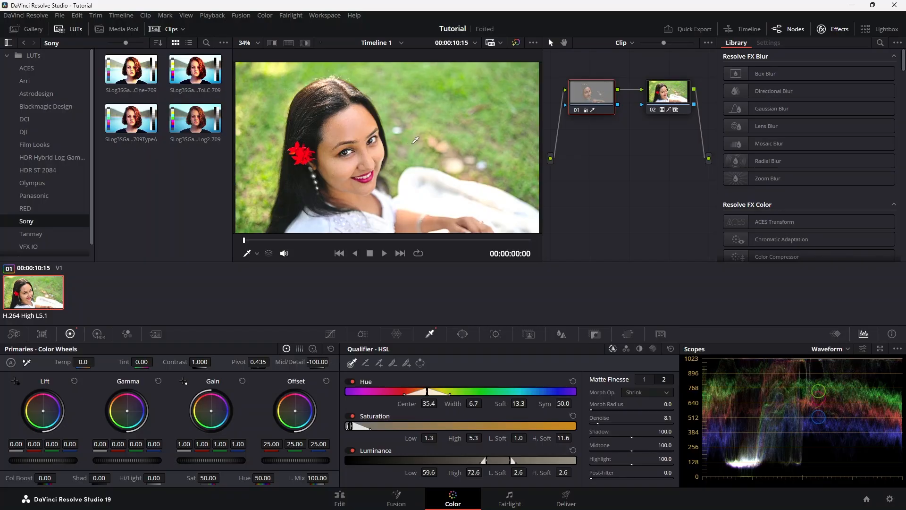
{"action": "key", "text": "ctrl+f"}
{"action": "left_click", "coordinate": [577, 109]}
{"action": "left_click", "coordinate": [576, 109]}
{"action": "left_click", "coordinate": [577, 109]}
{"action": "left_click", "coordinate": [576, 109]}
{"action": "left_click", "coordinate": [576, 109]}
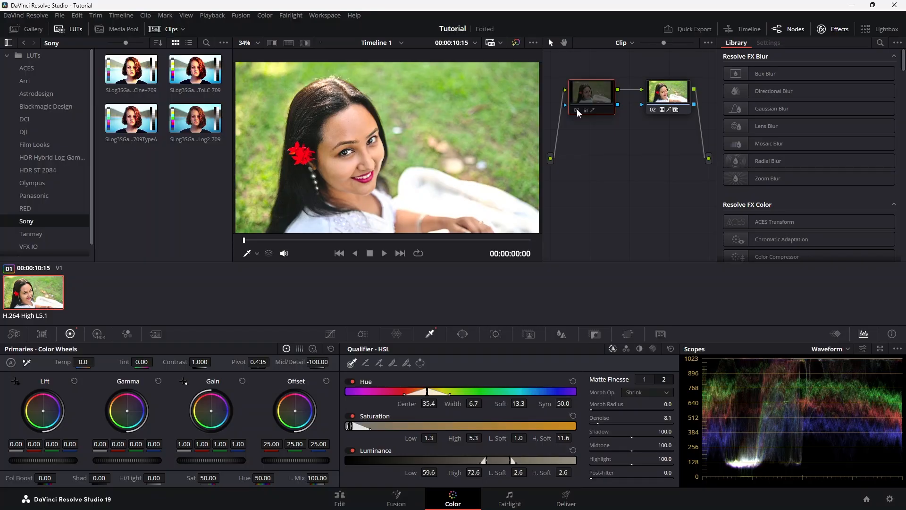